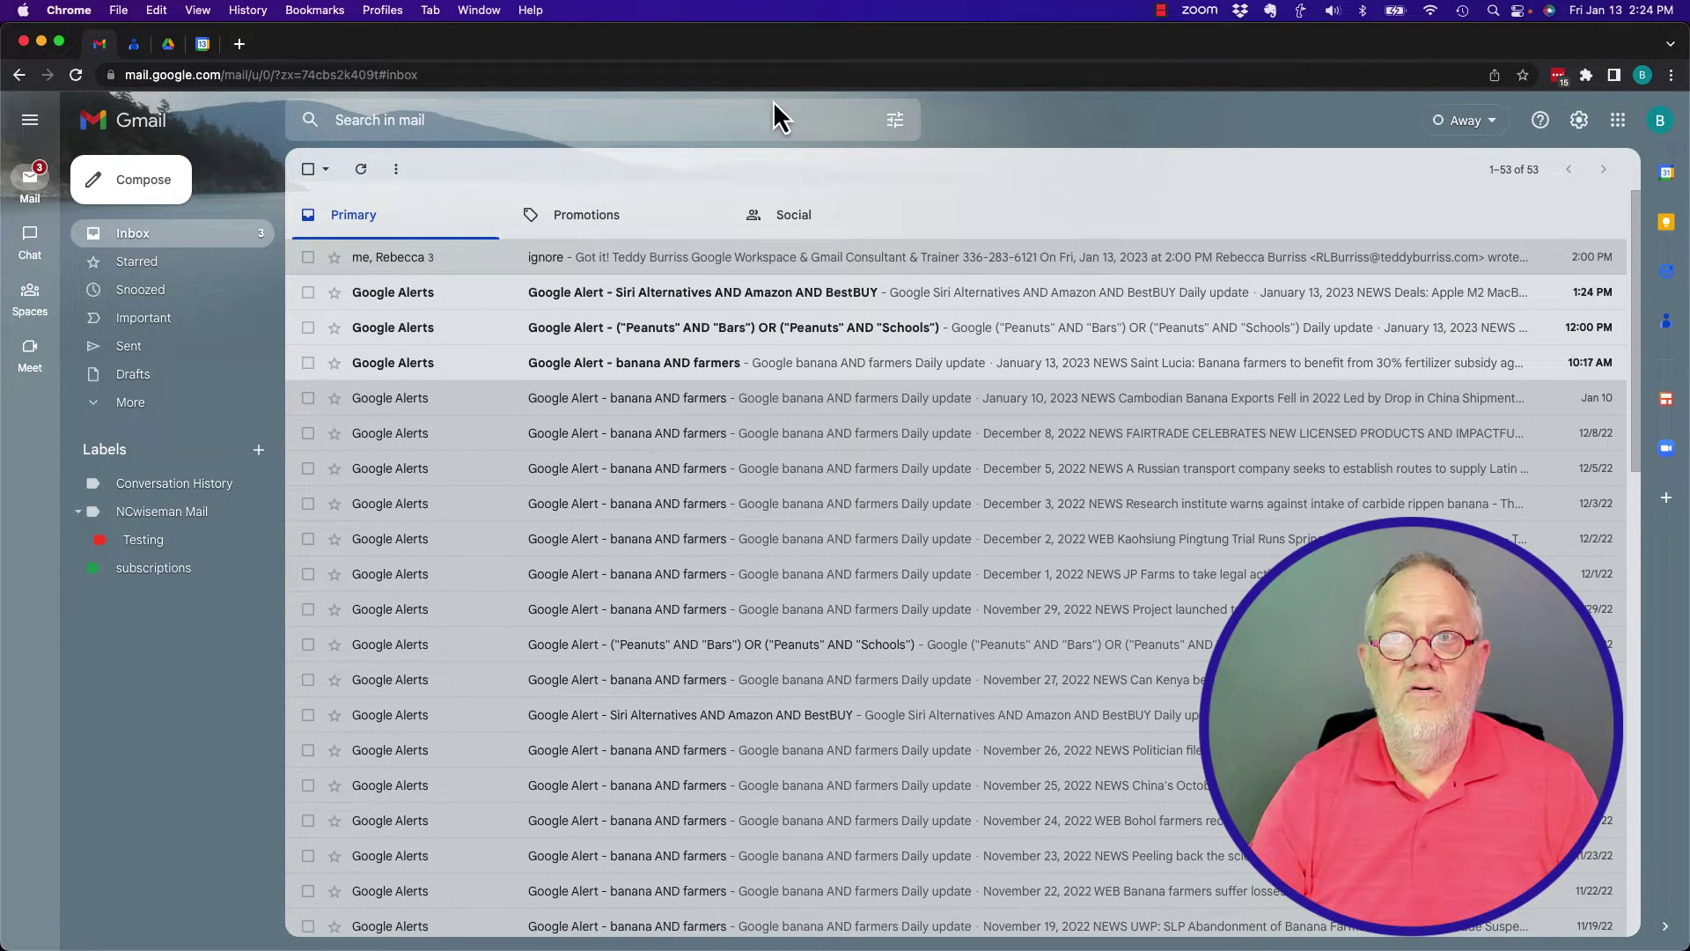
pyautogui.click(1659, 121)
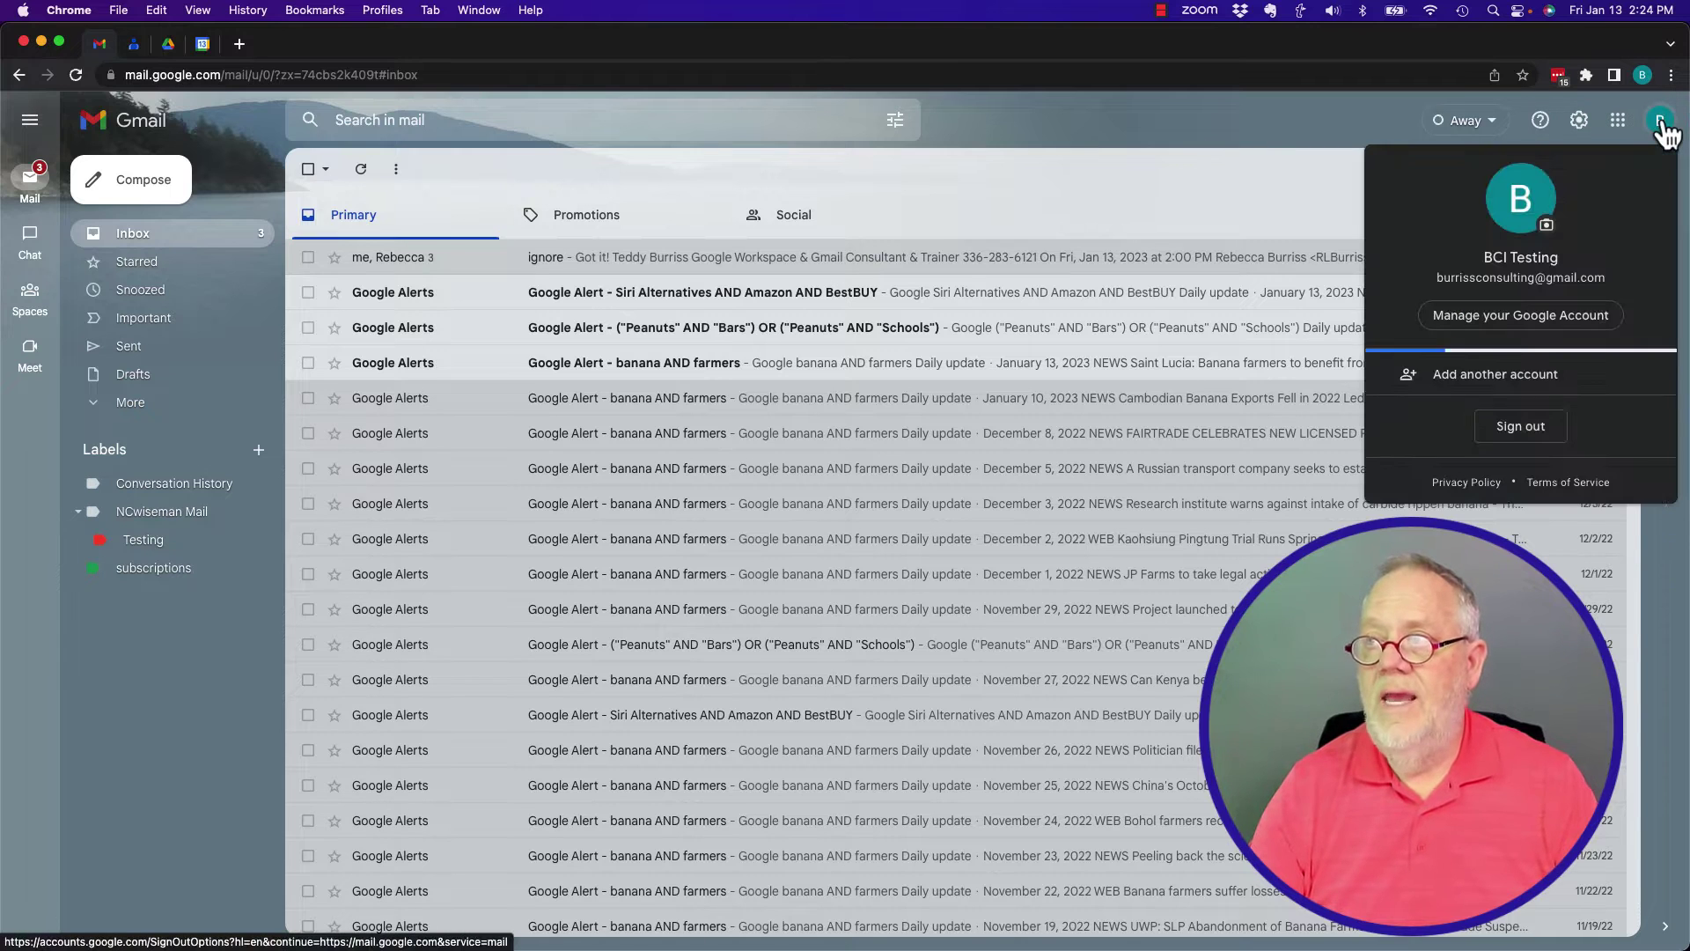
pyautogui.click(1521, 423)
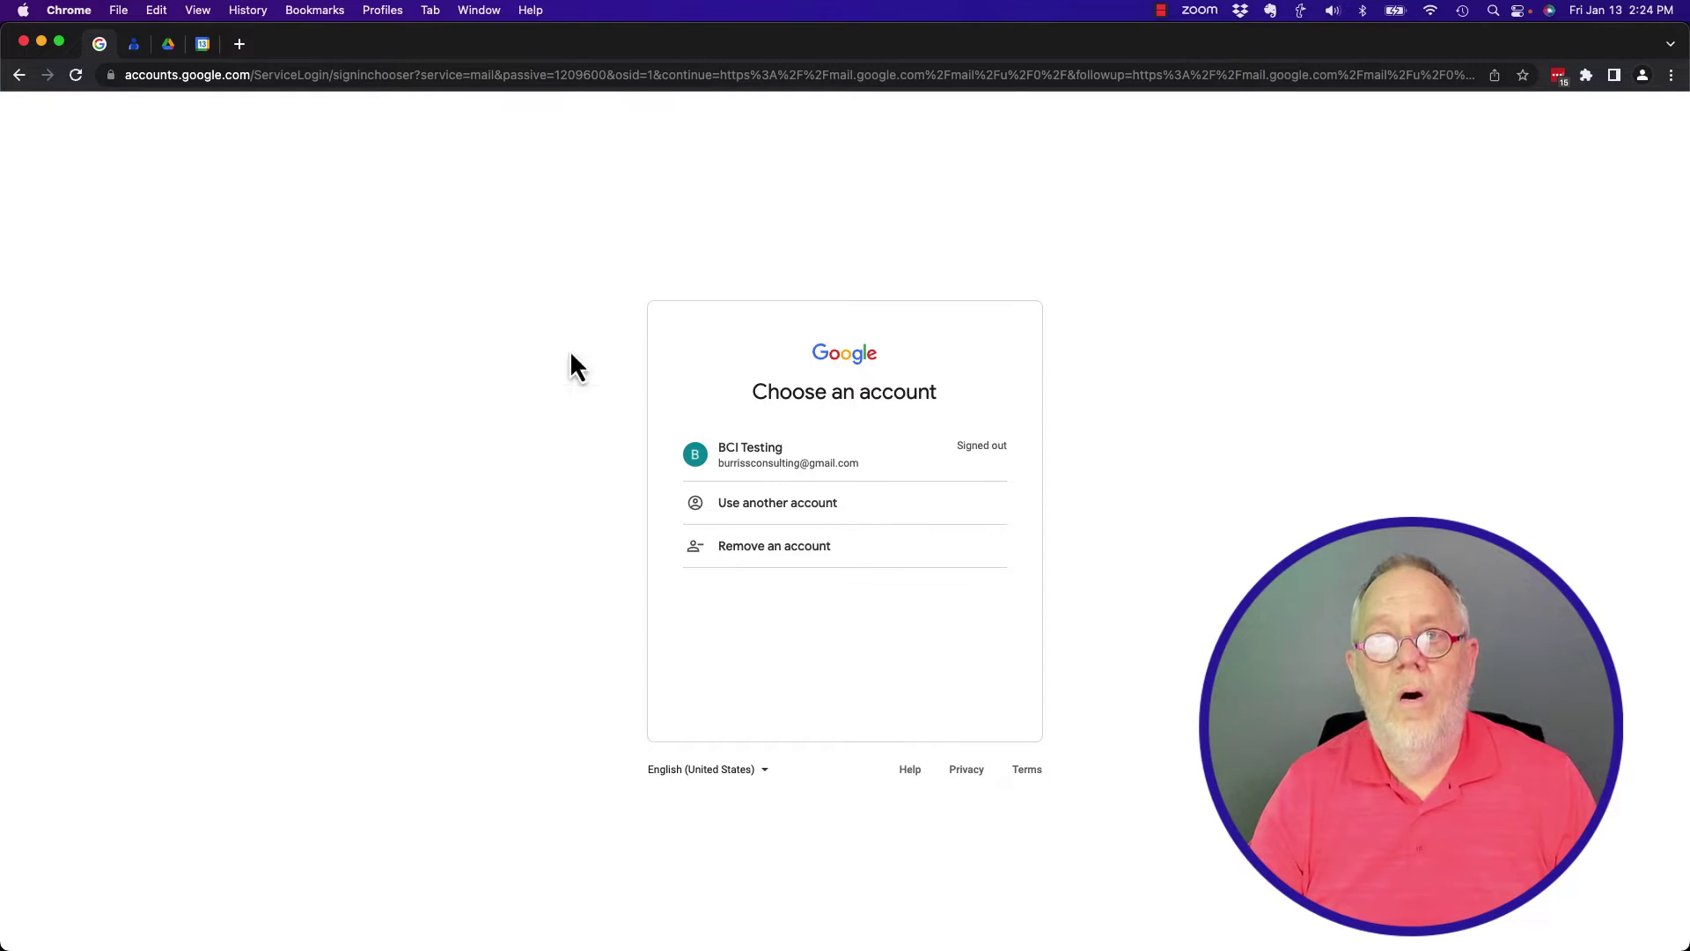
# - Reload the Google Docs stuff folder in Drive to confirm it asks for an account
pyautogui.click(168, 44)
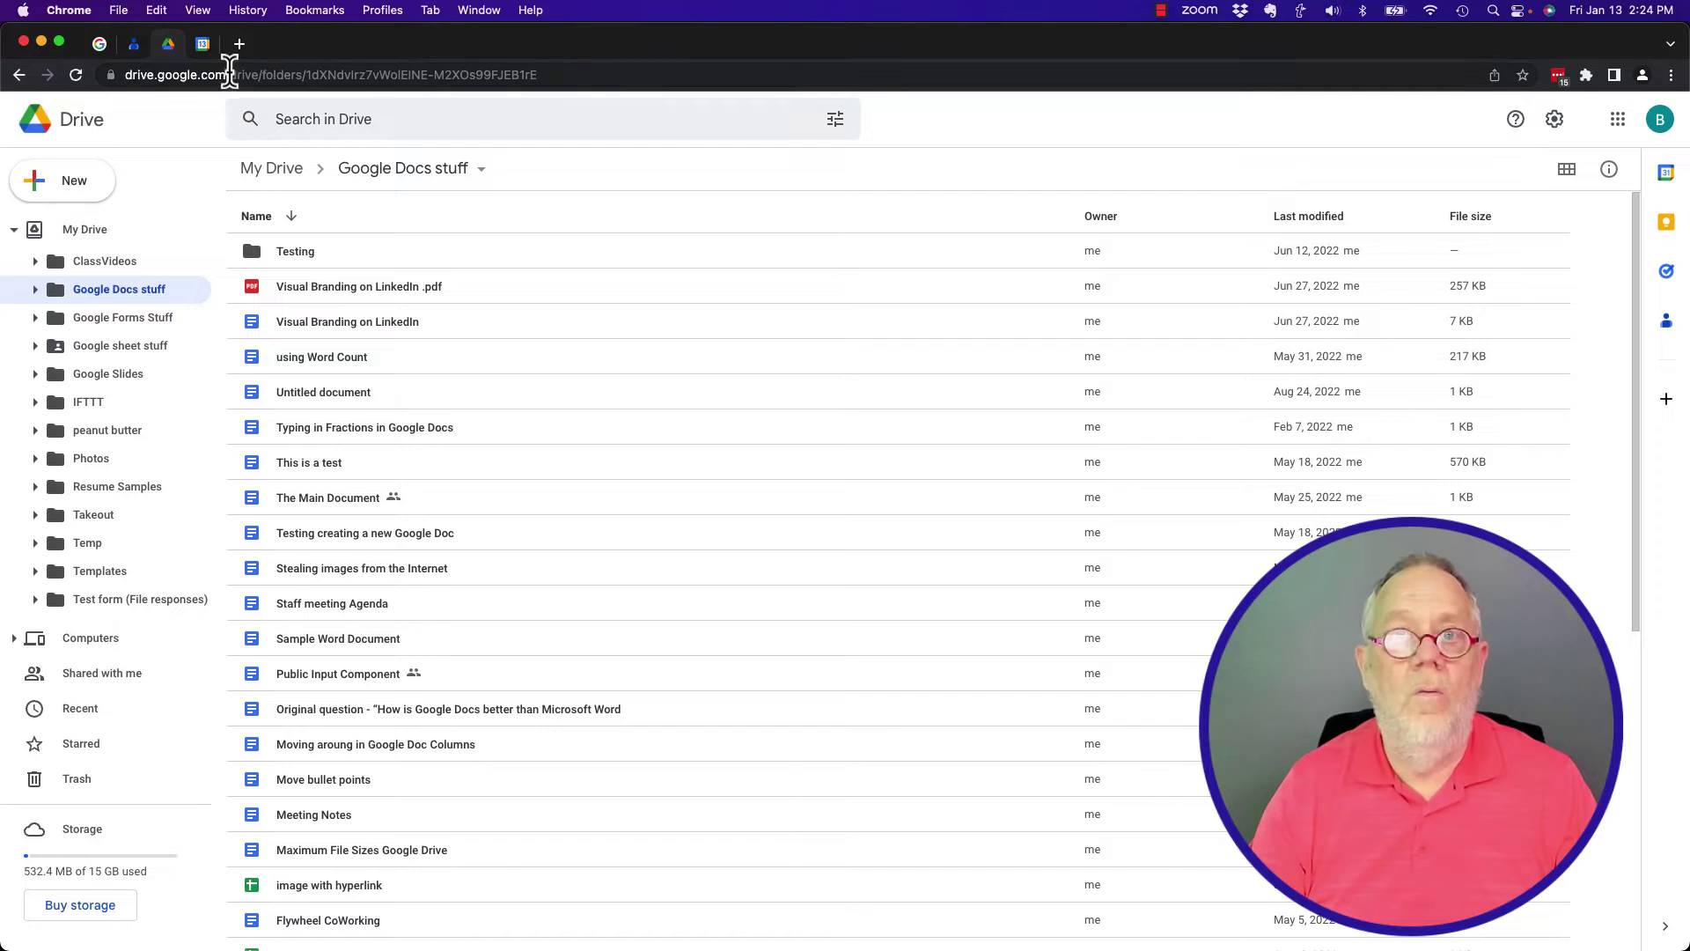
pyautogui.click(76, 80)
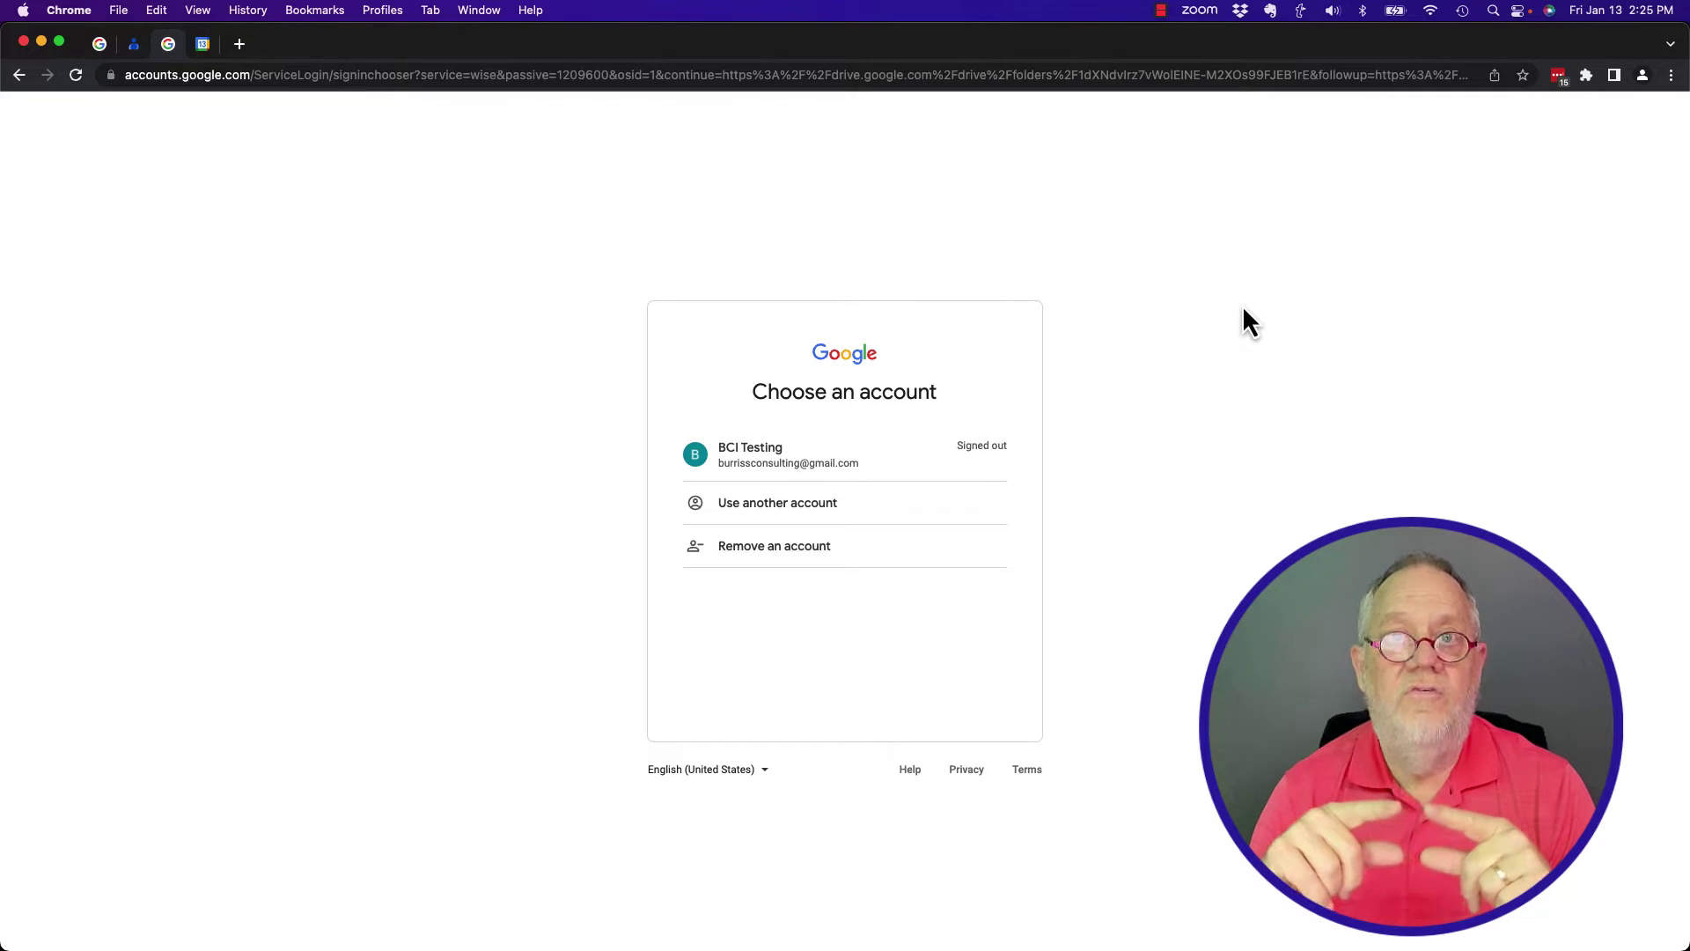
# - Sign back in as BCI Testing and skip the profile suggestions with Not now
pyautogui.click(796, 456)
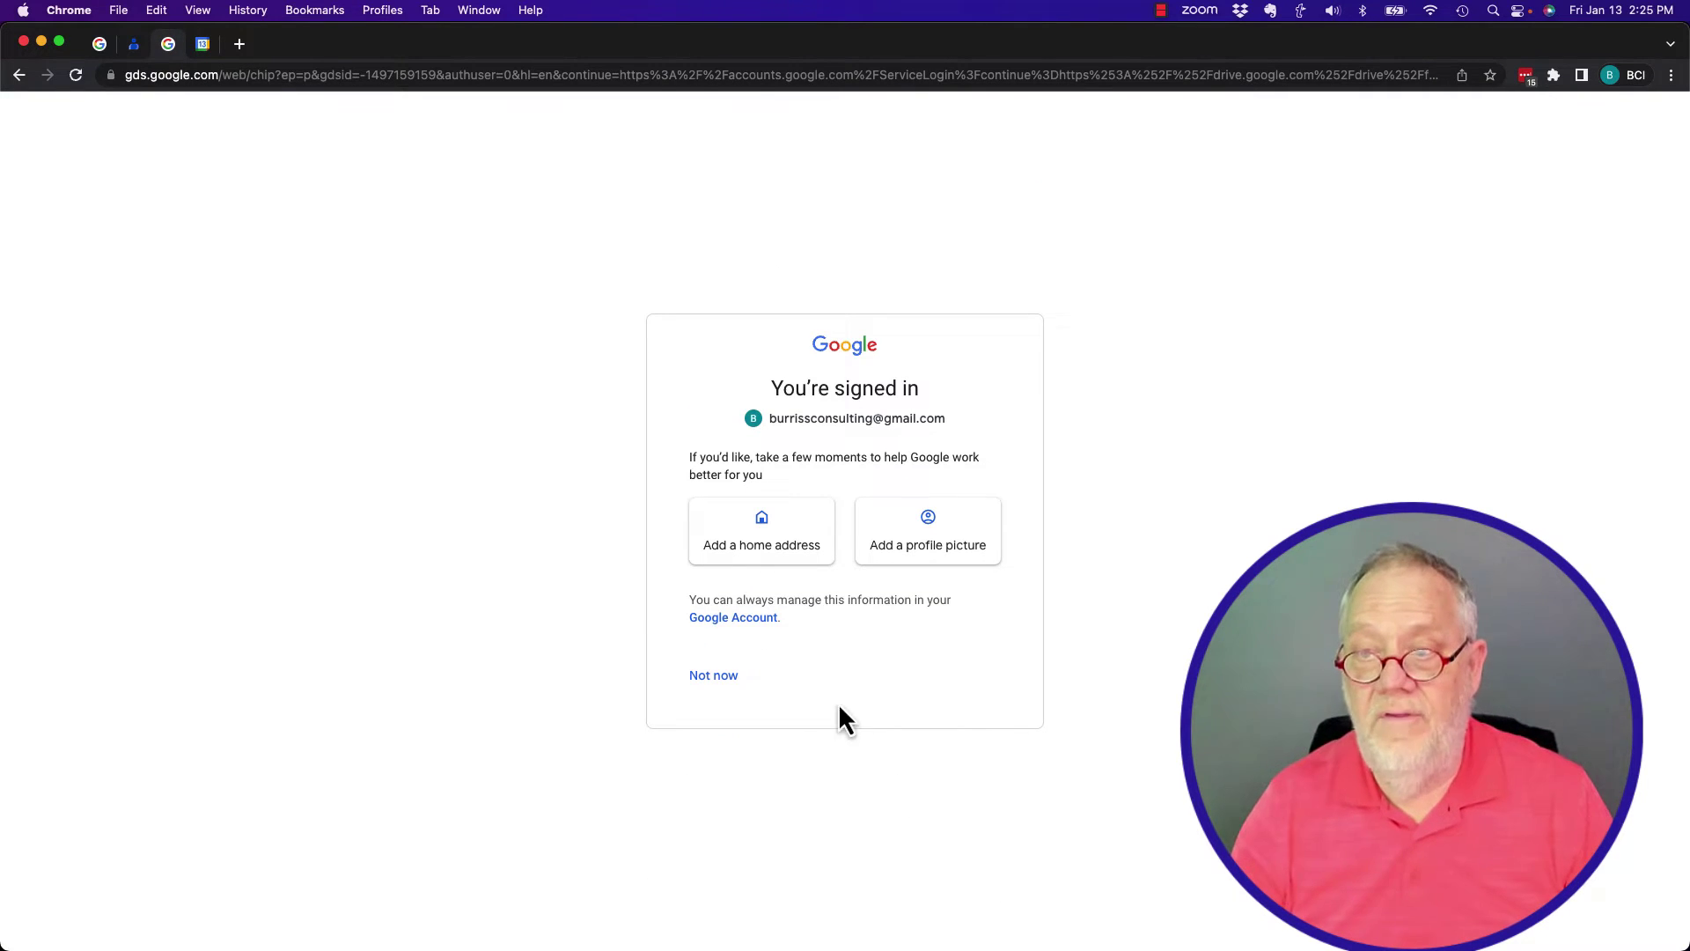
pyautogui.click(701, 679)
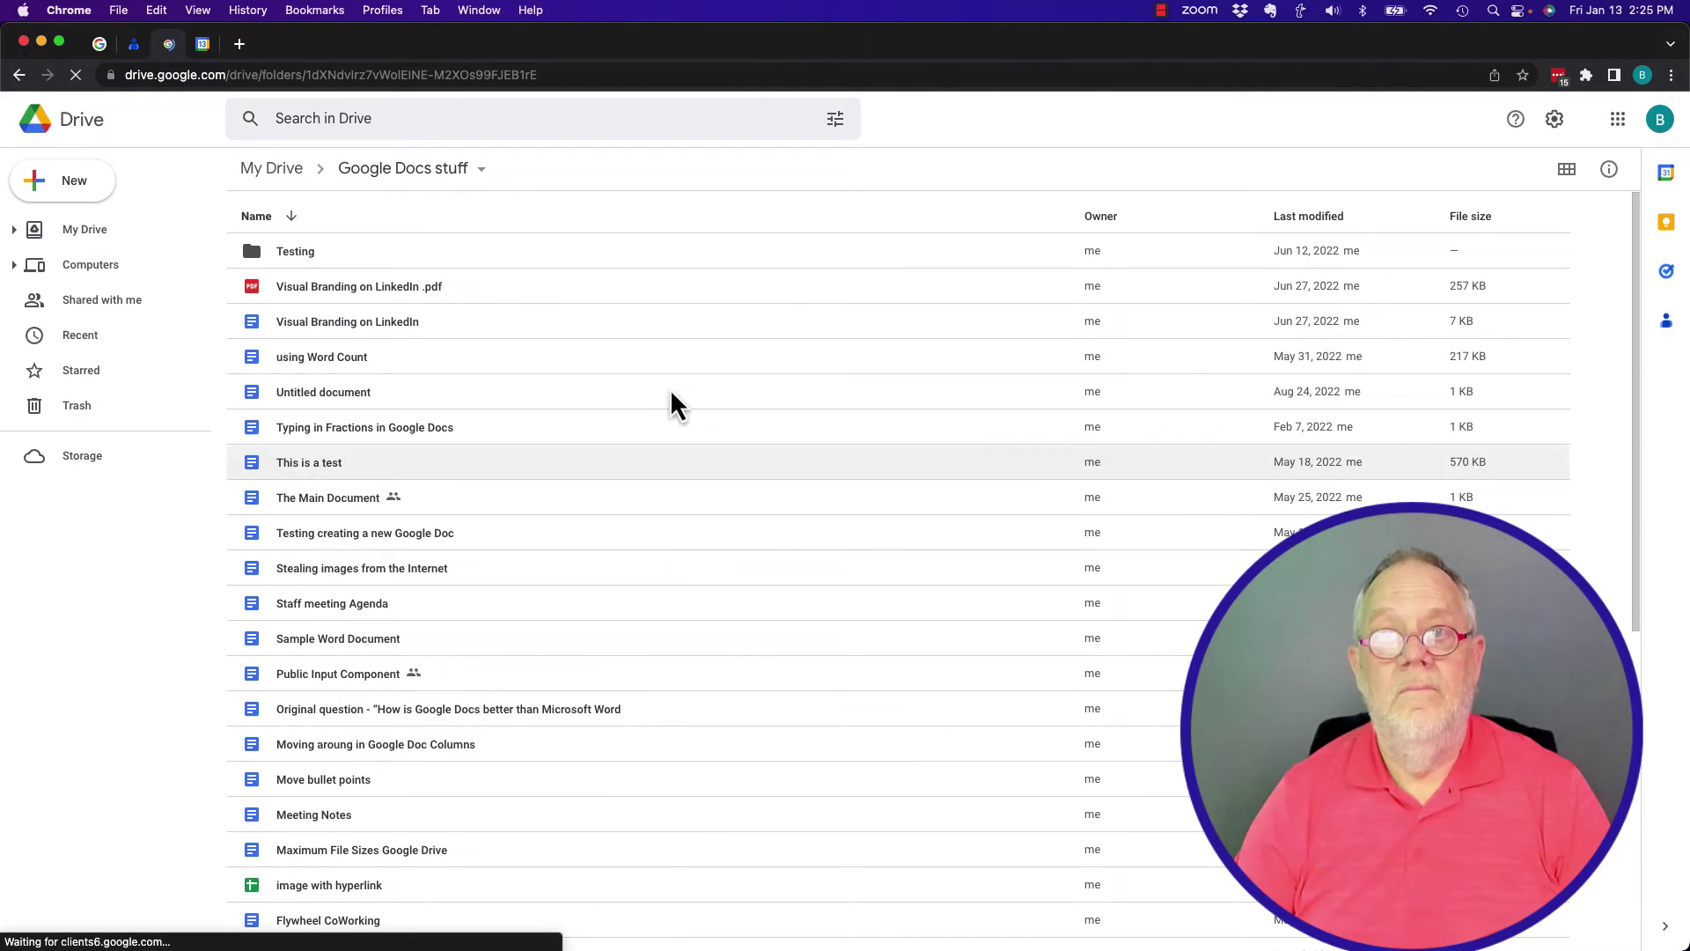
# - Reload the account-chooser page in the first Chrome tab
pyautogui.click(102, 54)
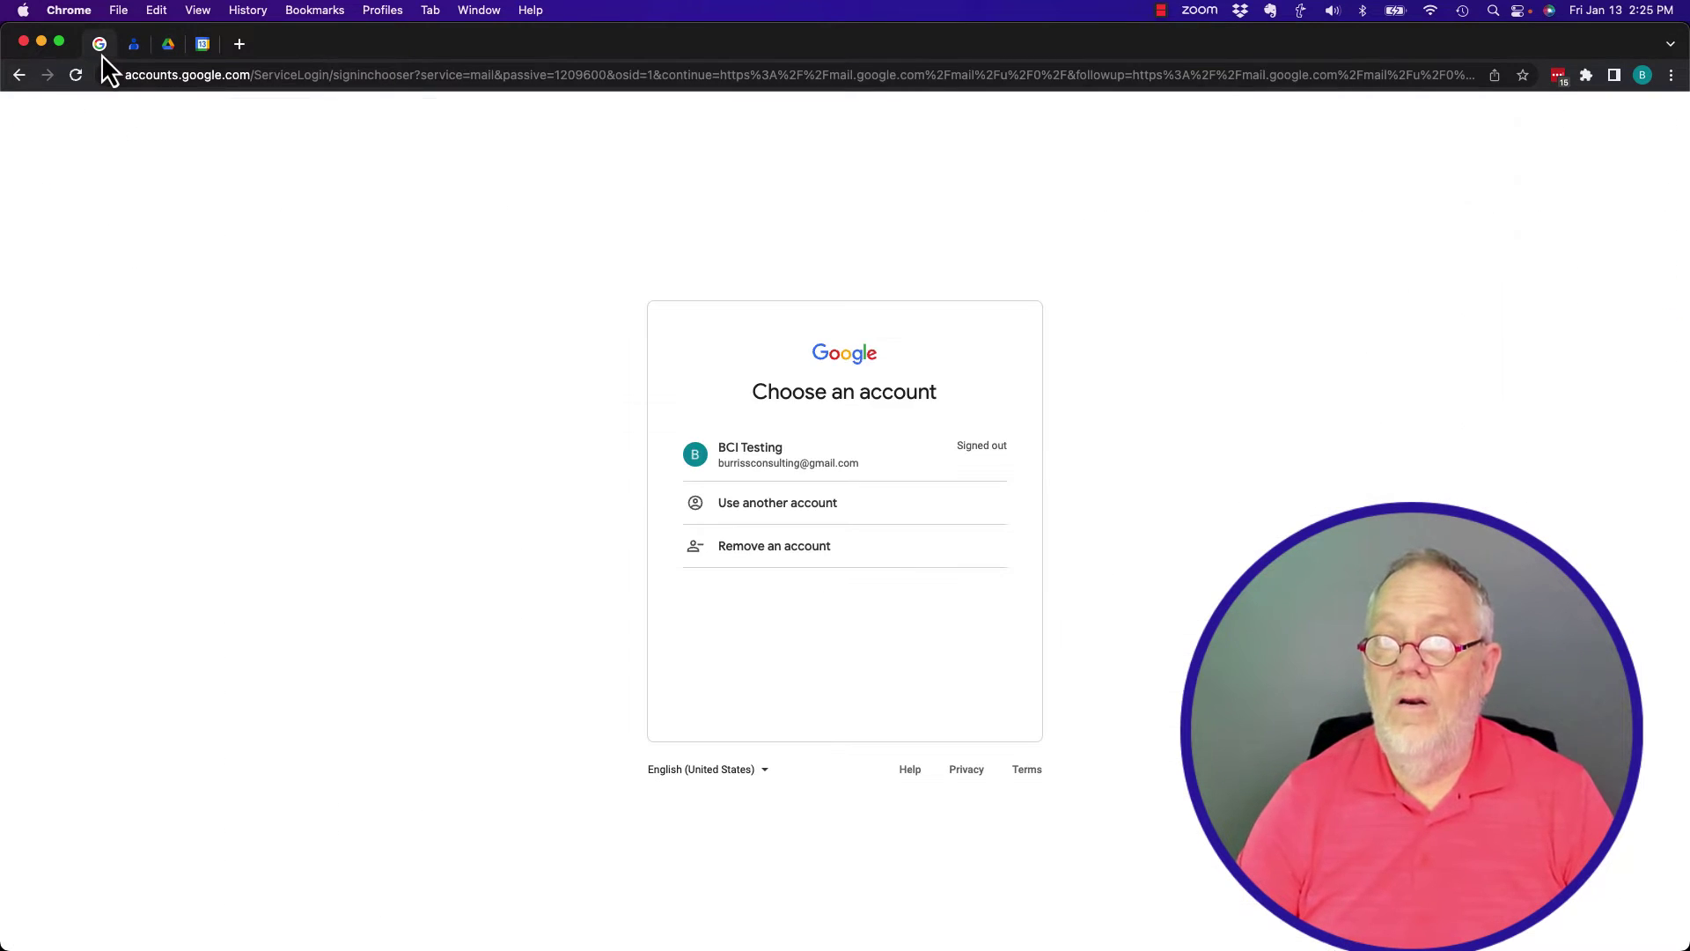
pyautogui.click(75, 75)
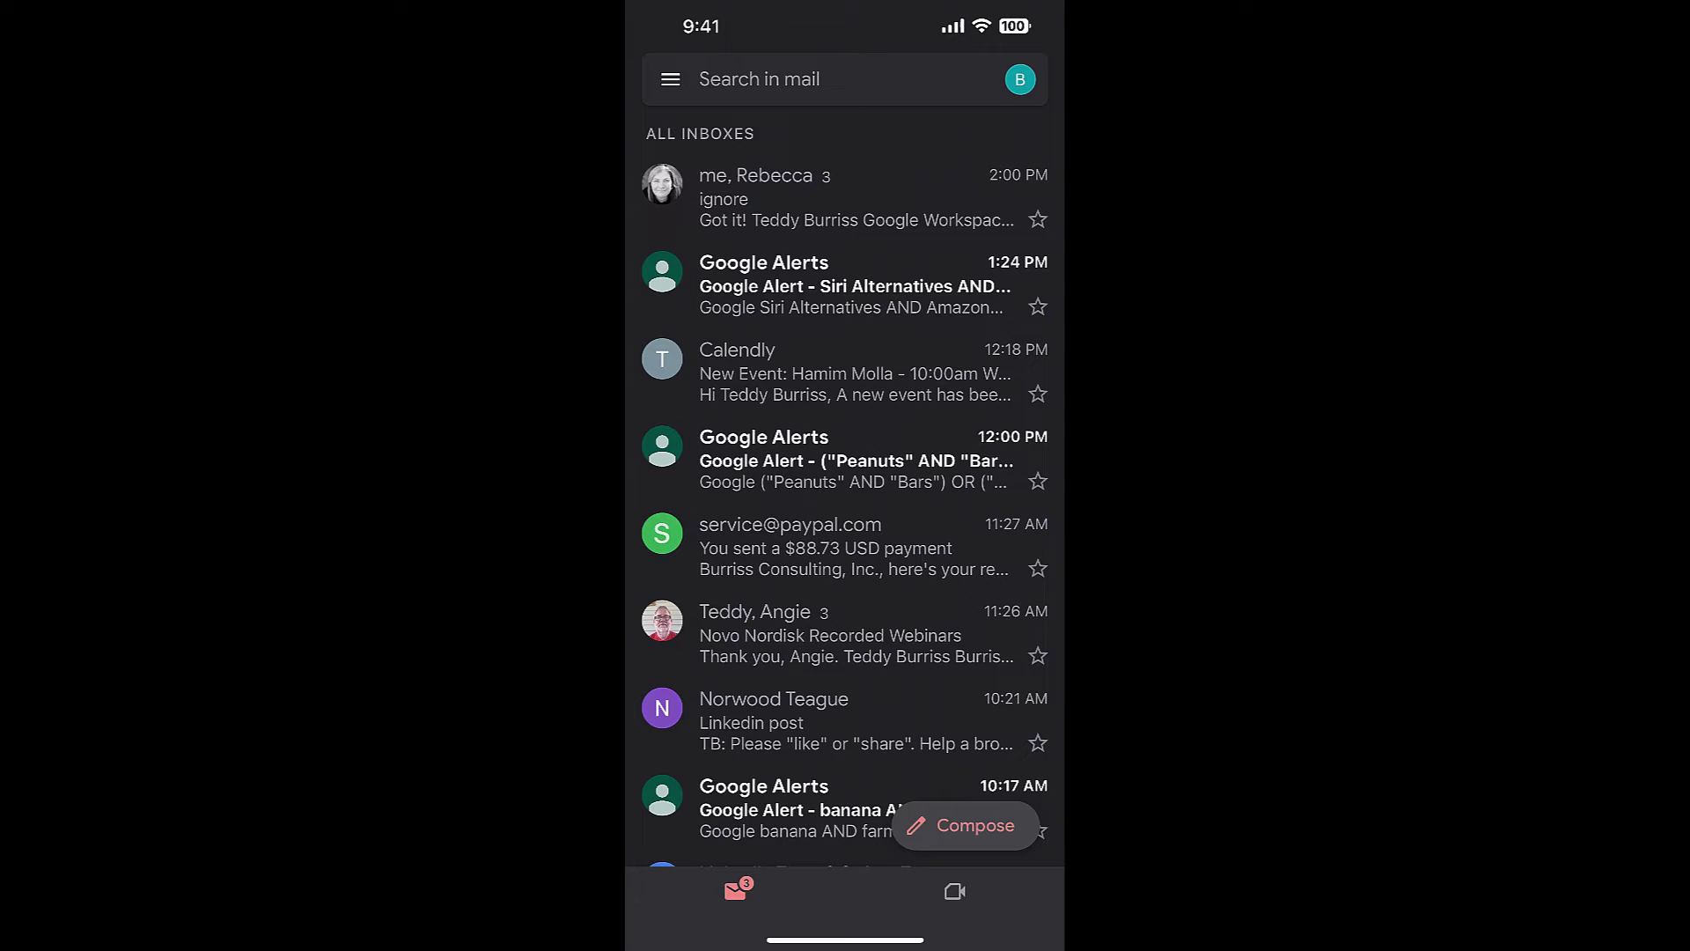
pyautogui.scroll(-2, 845, 528)
pyautogui.scroll(2, 845, 529)
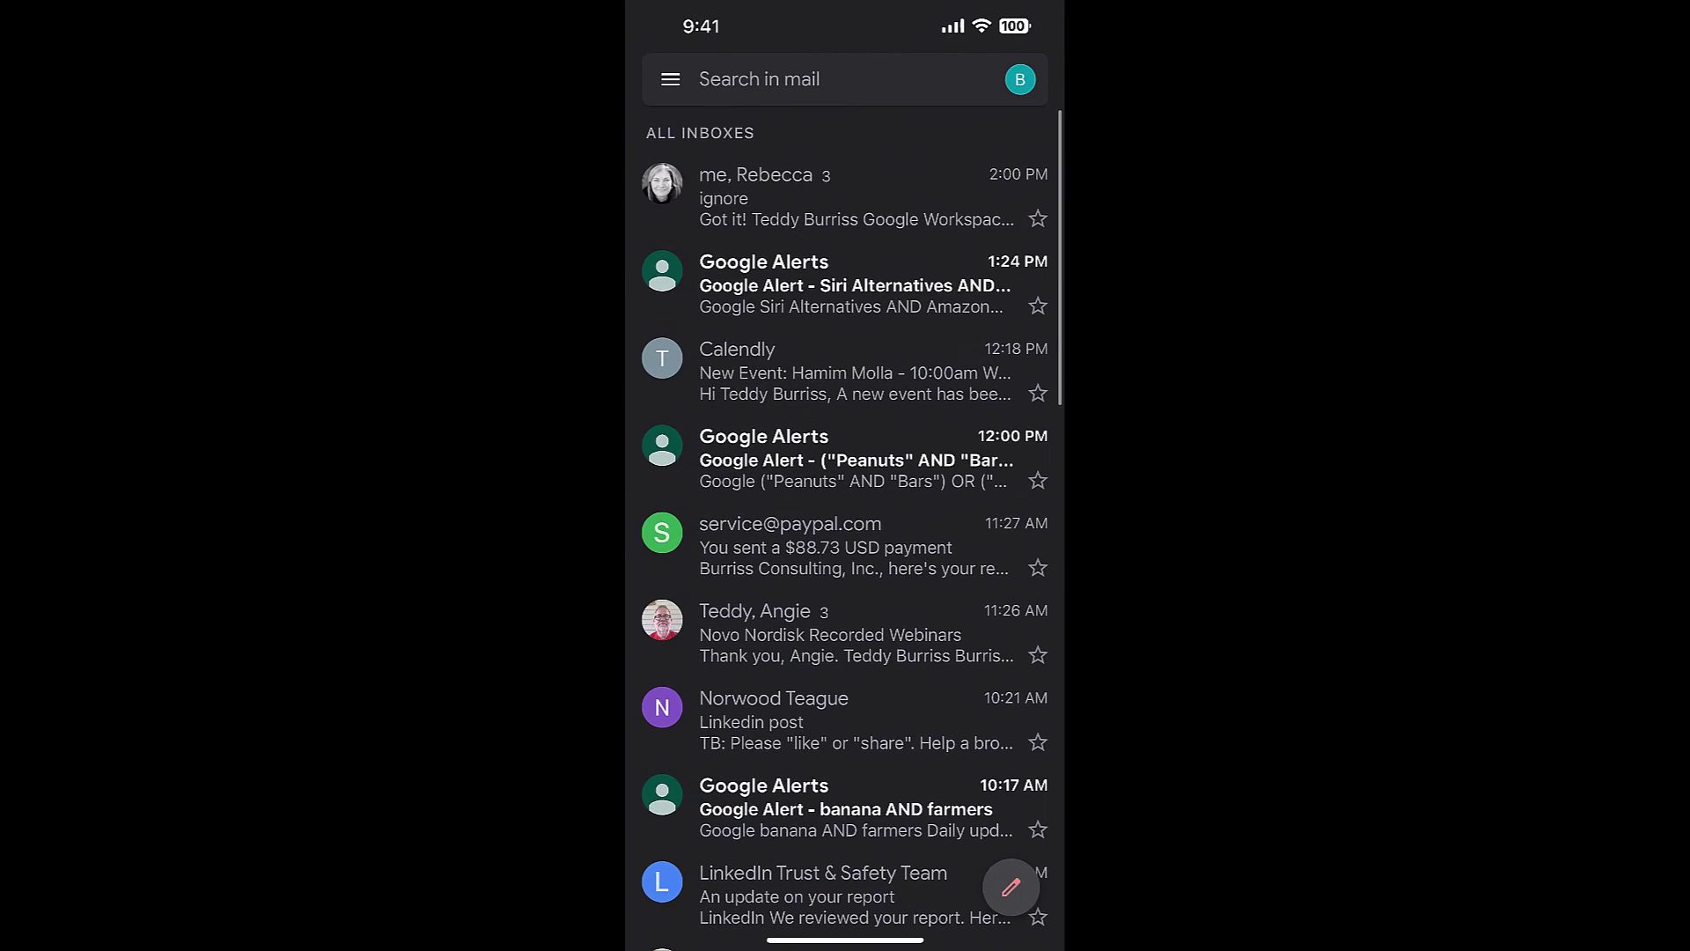
# - Open Manage accounts on this device from the iPhone Gmail avatar menu
pyautogui.click(1020, 80)
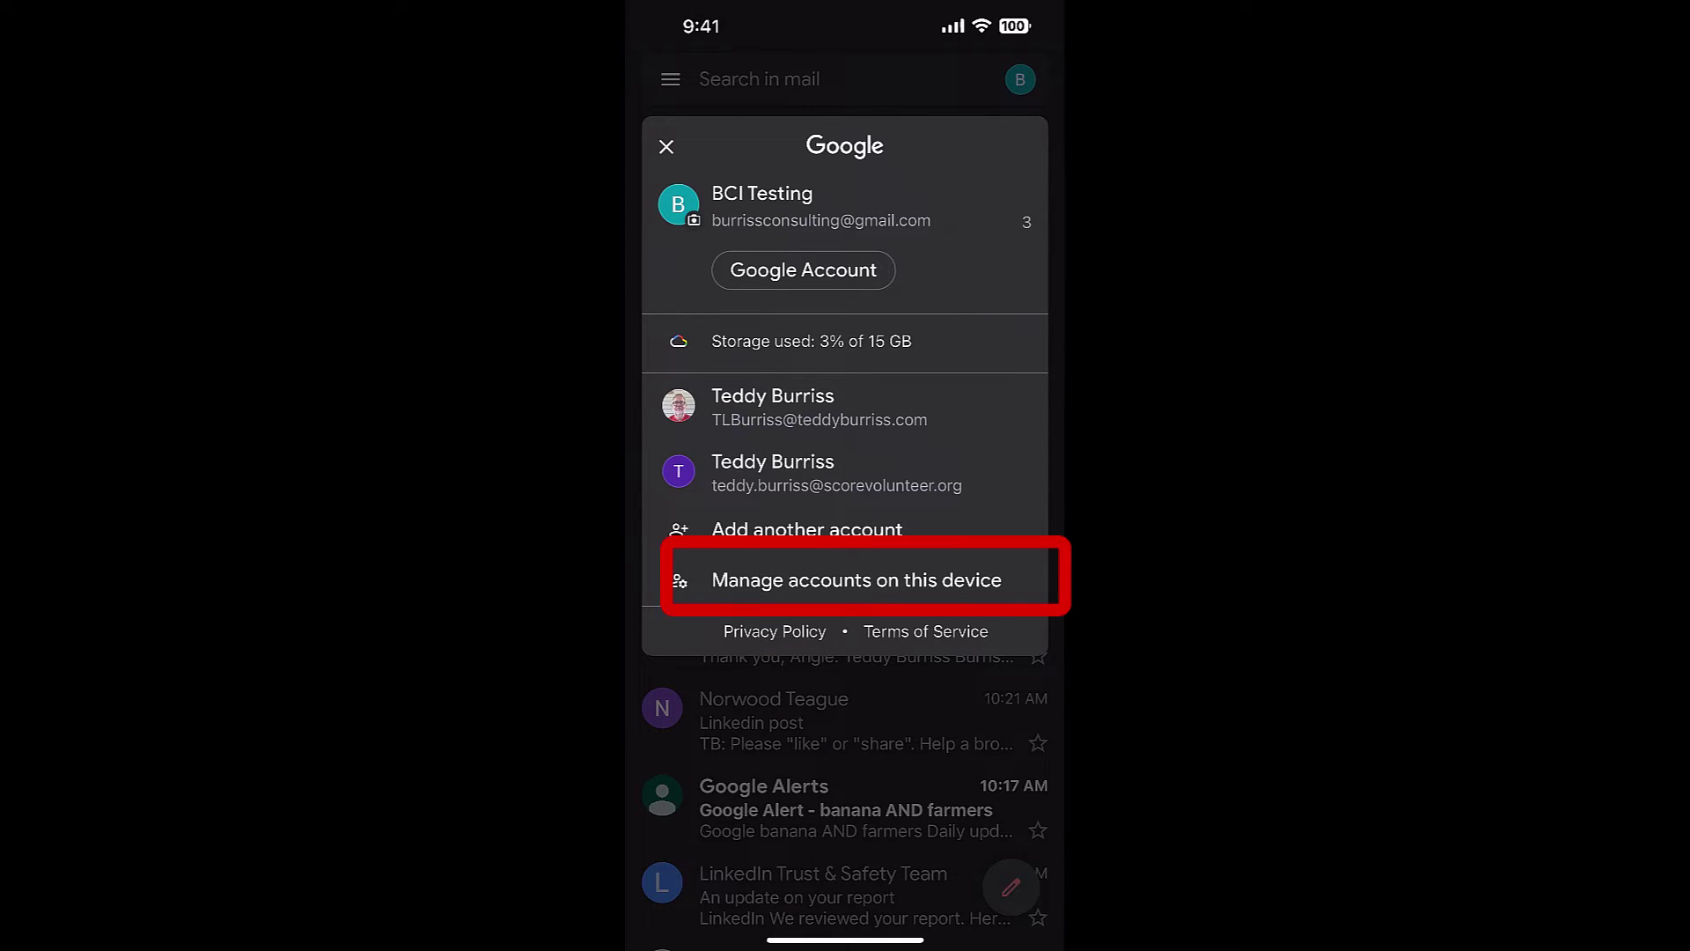
pyautogui.click(856, 579)
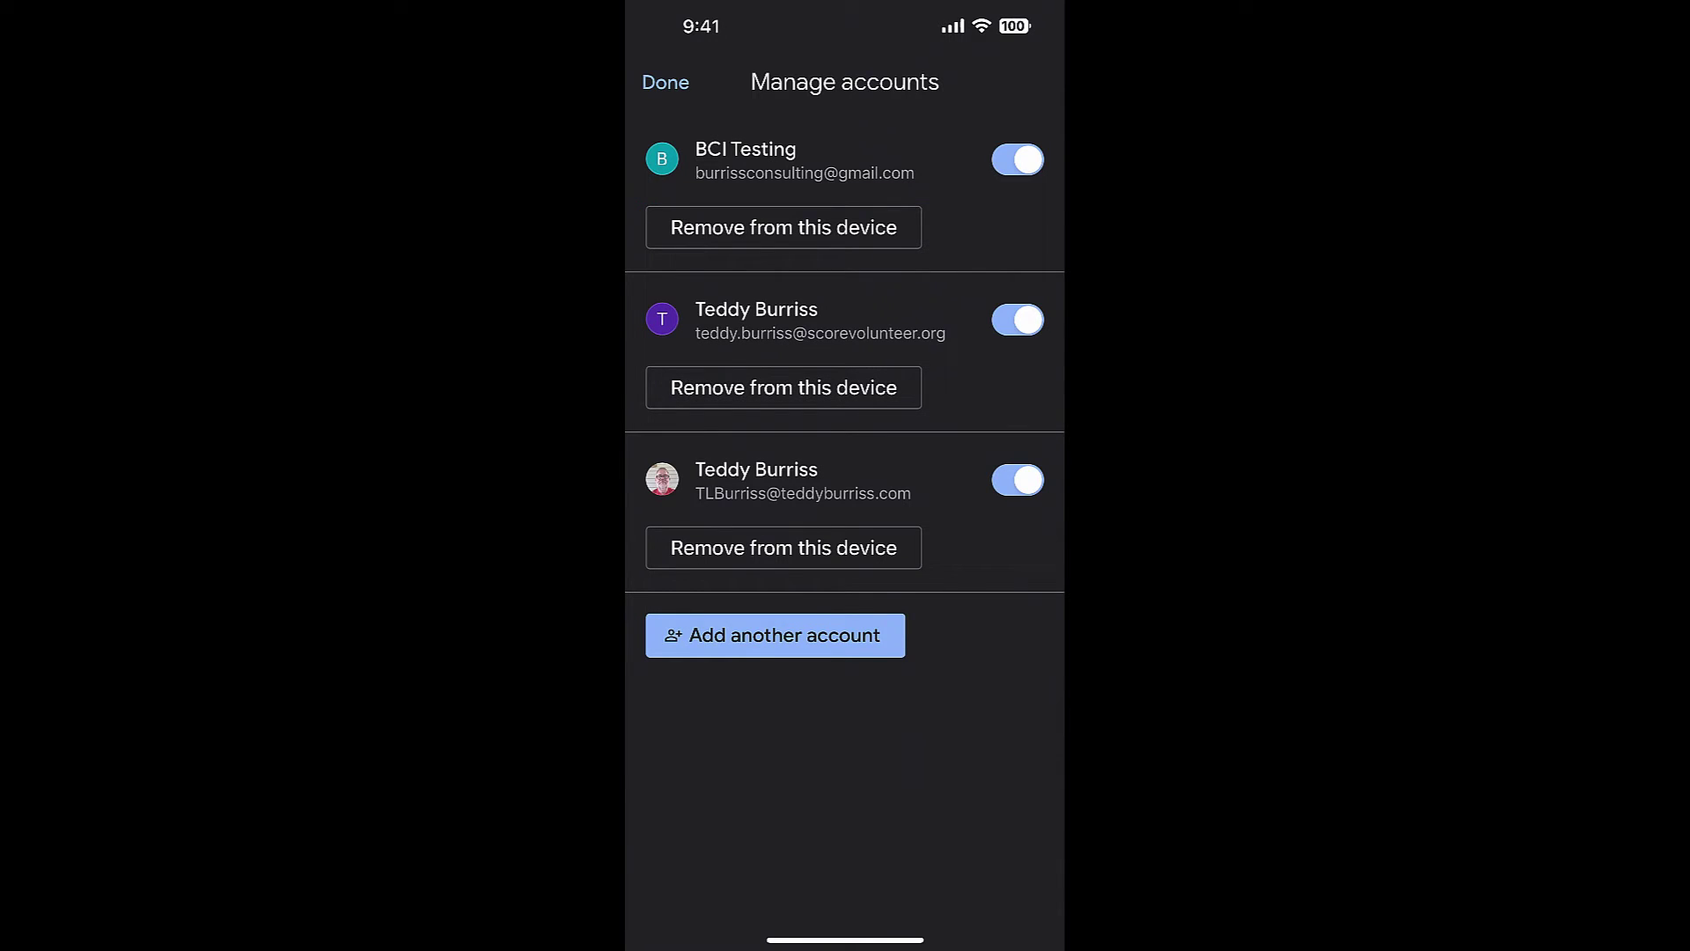
# - Remove the BCI Testing account from this device and confirm
pyautogui.click(783, 228)
pyautogui.click(986, 582)
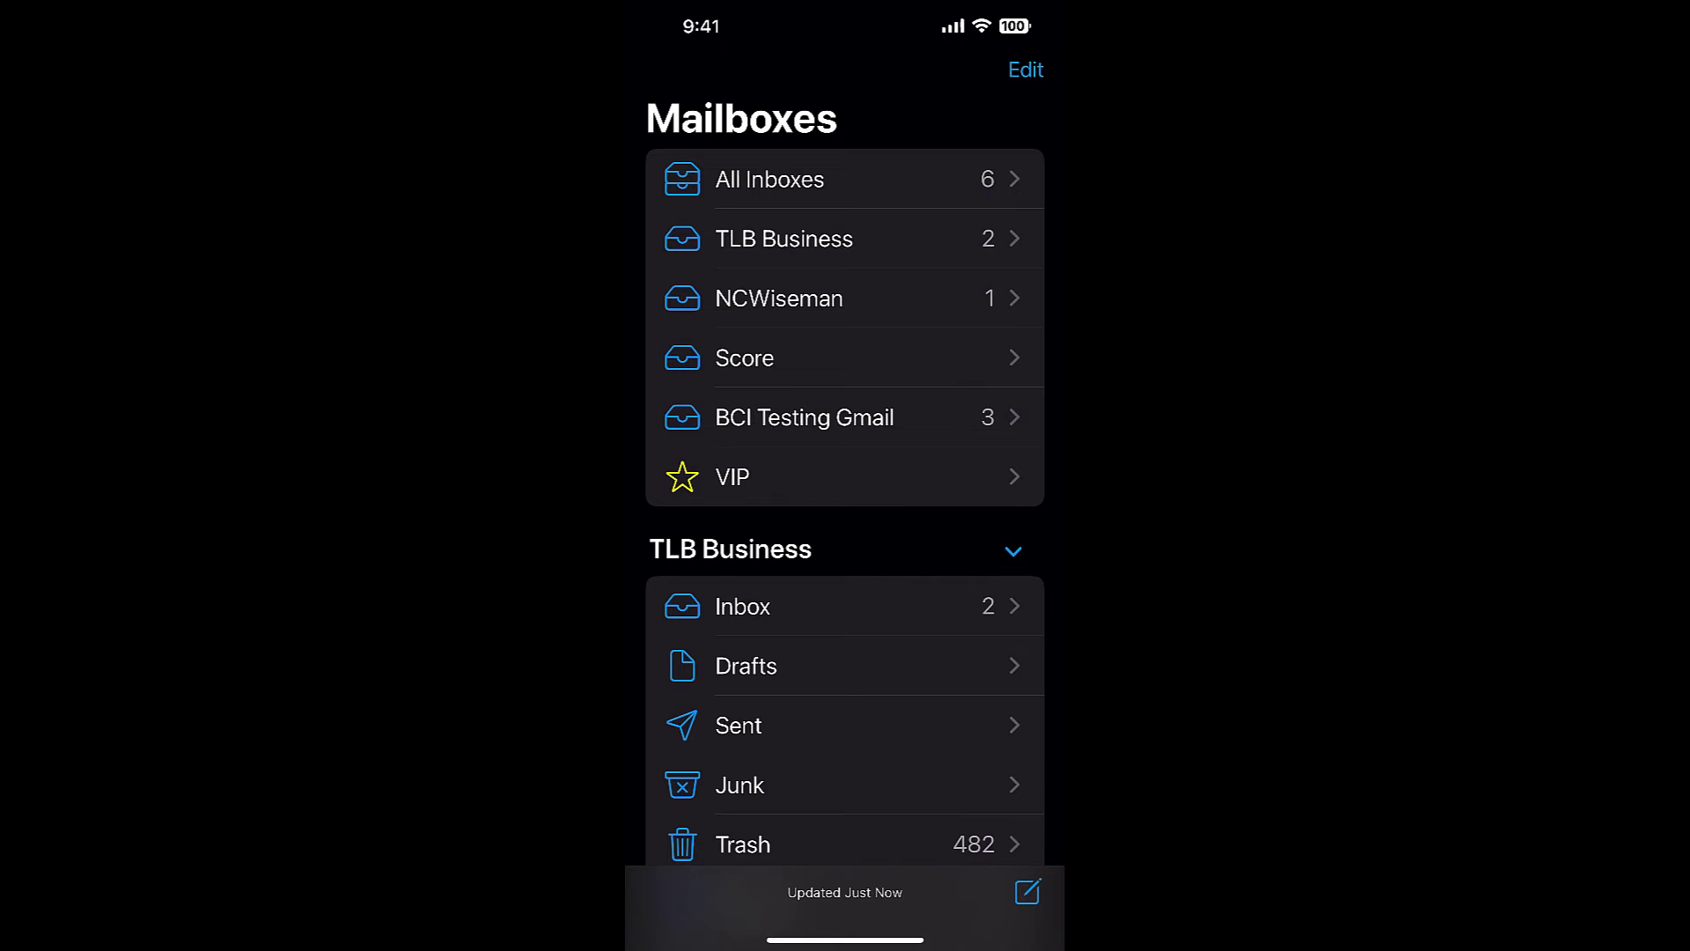
# - Refresh the BCI Testing Gmail inbox in Apple Mail, then return to Mailboxes
pyautogui.click(805, 417)
pyautogui.moveTo(846, 397); pyautogui.dragTo(844, 555)
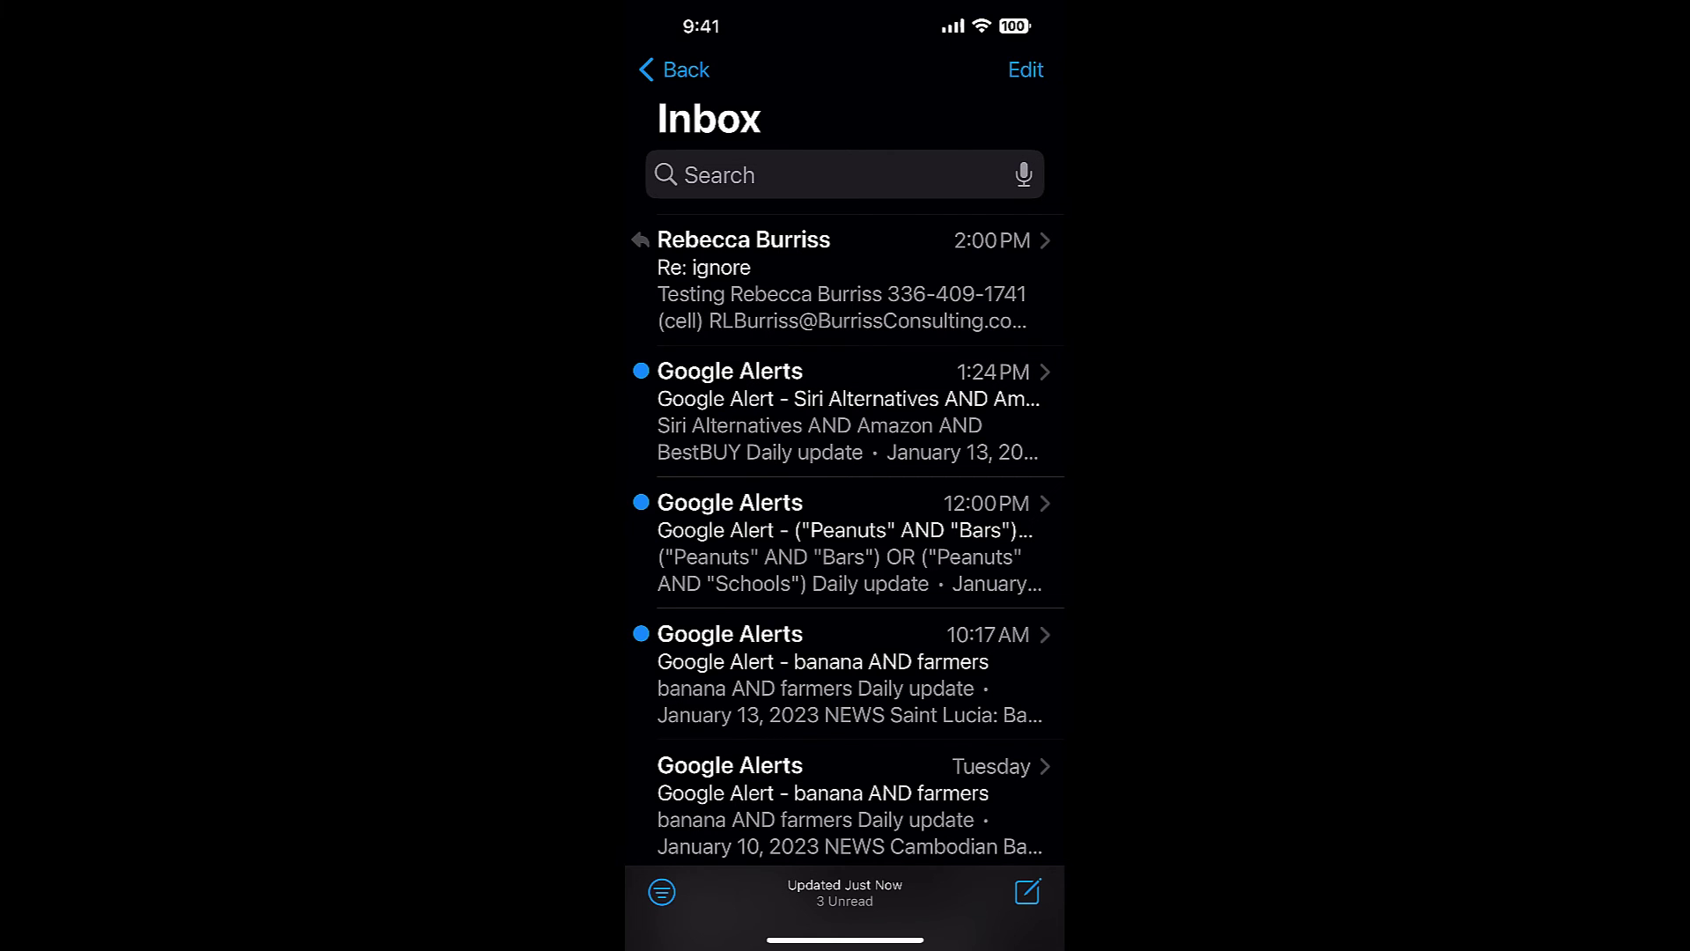
pyautogui.click(674, 68)
# - Return home, then open Gmail's Manage accounts on this device from the avatar menu
pyautogui.moveTo(844, 941); pyautogui.dragTo(845, 529)
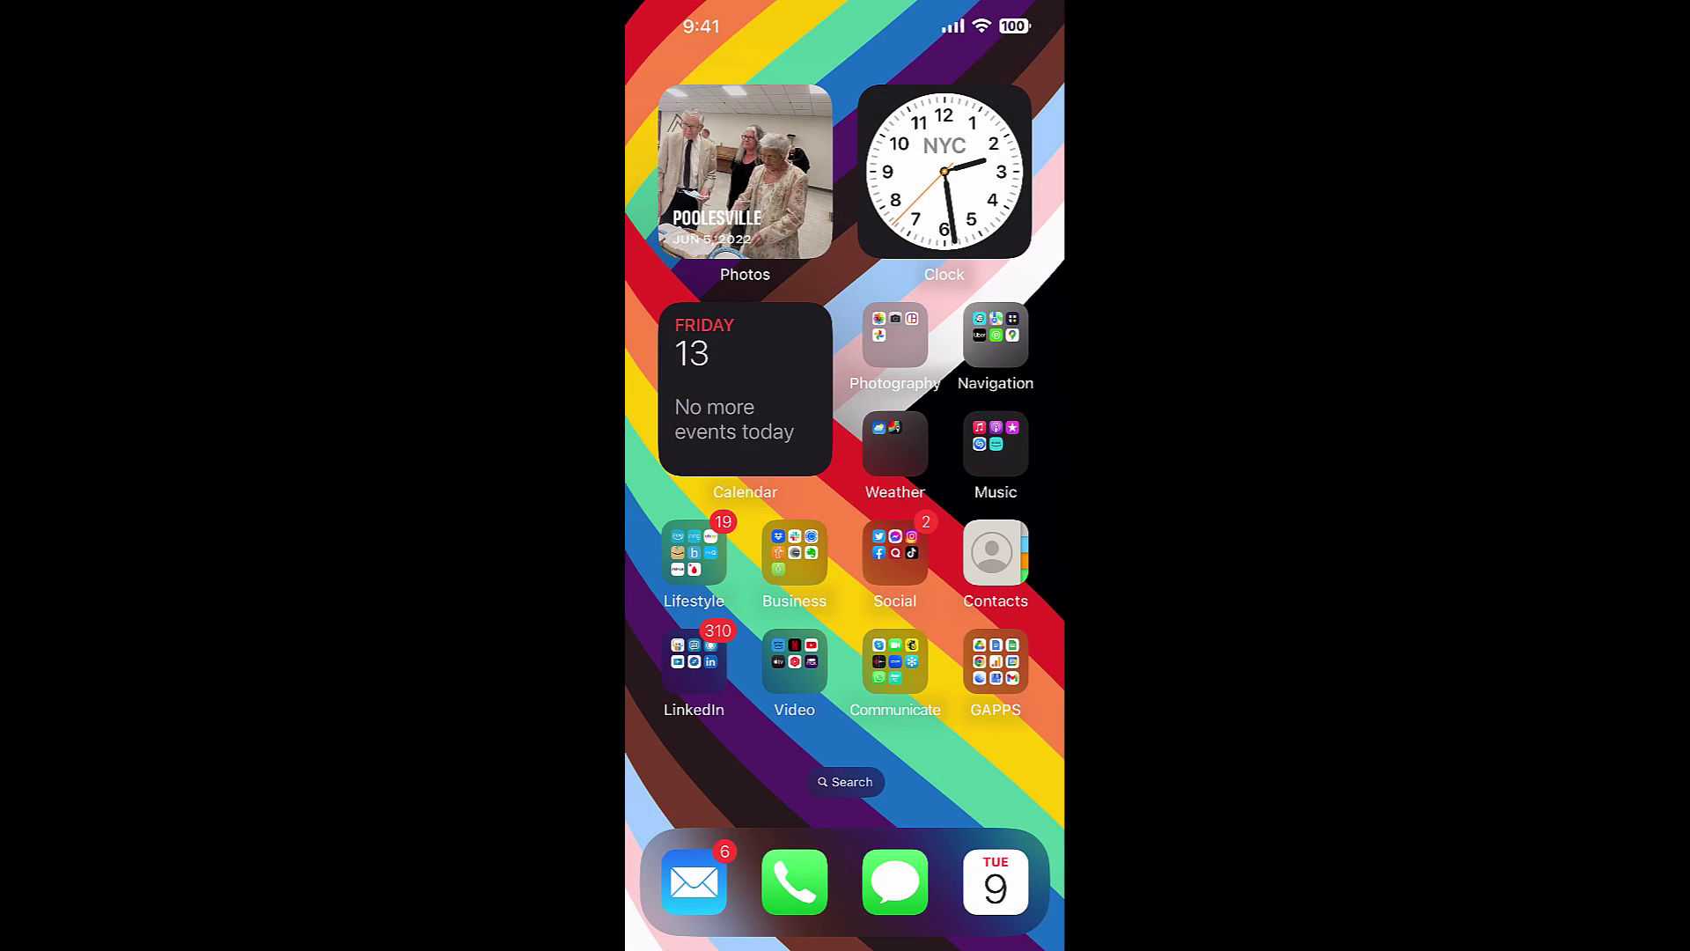
pyautogui.click(1020, 80)
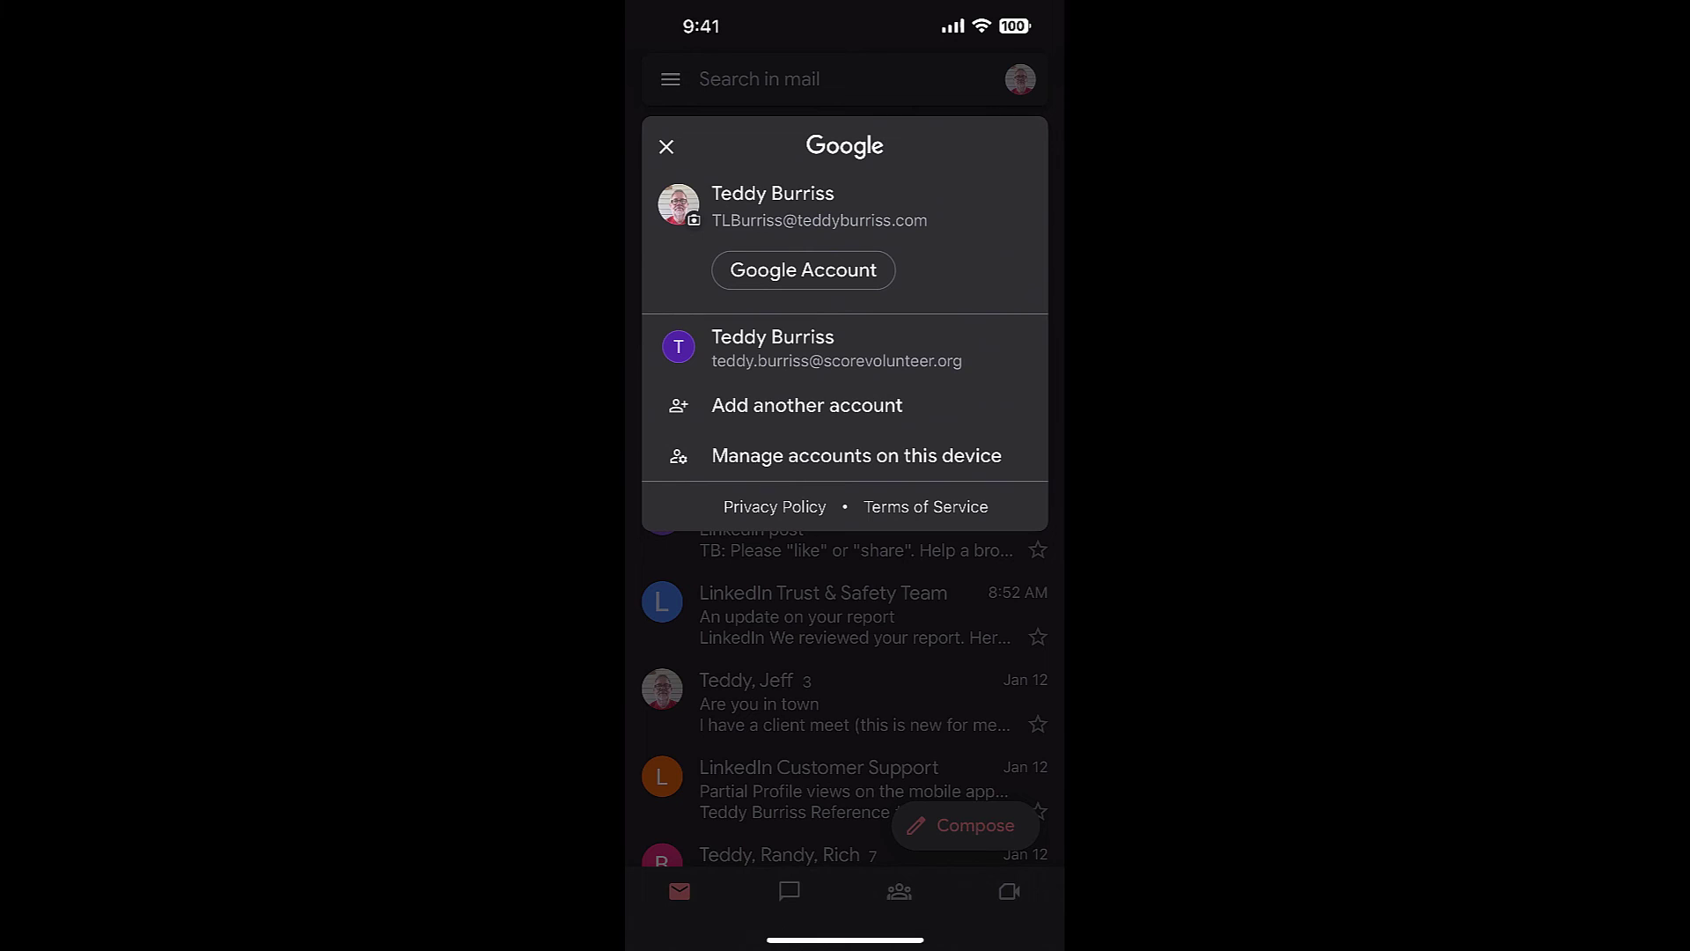
pyautogui.click(855, 455)
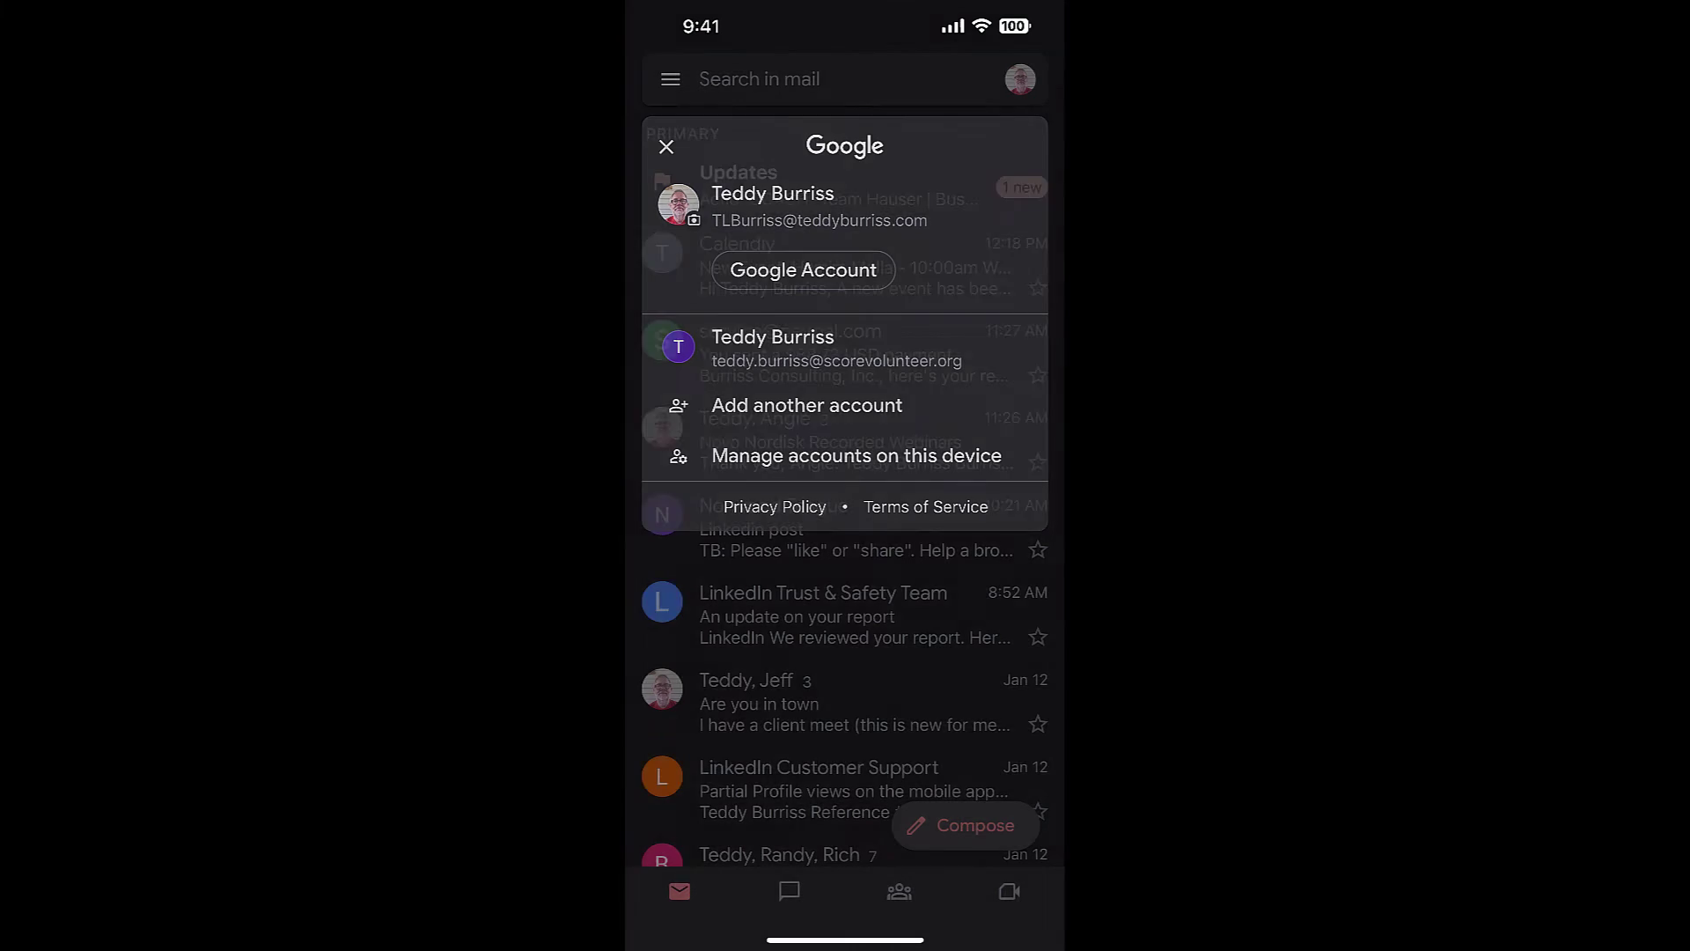